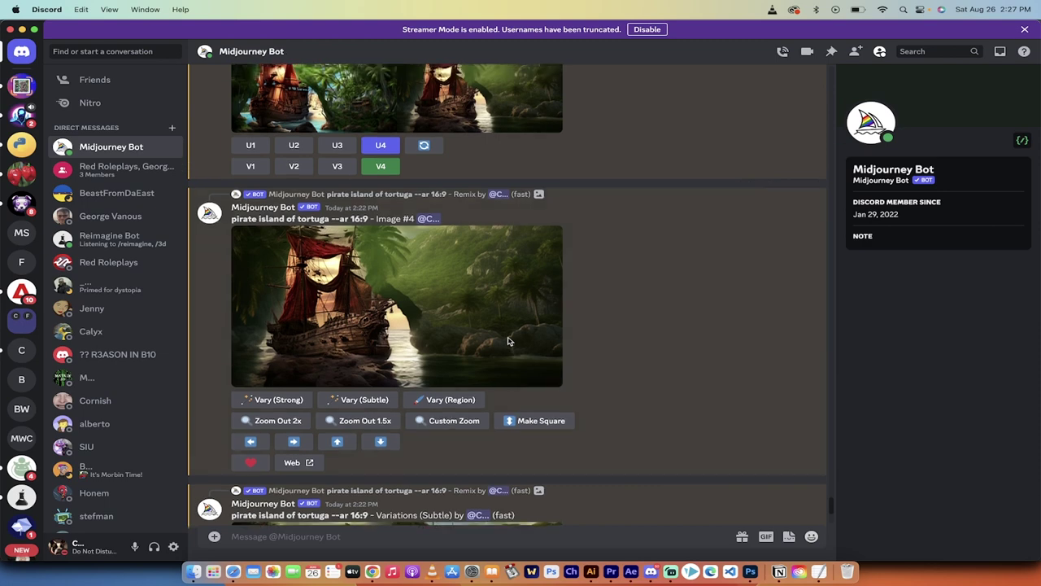
# - Preview earlier renders: the pirate ship, blurry pirate portrait, hockey mask and moonlit camping scene
pyautogui.click(508, 342)
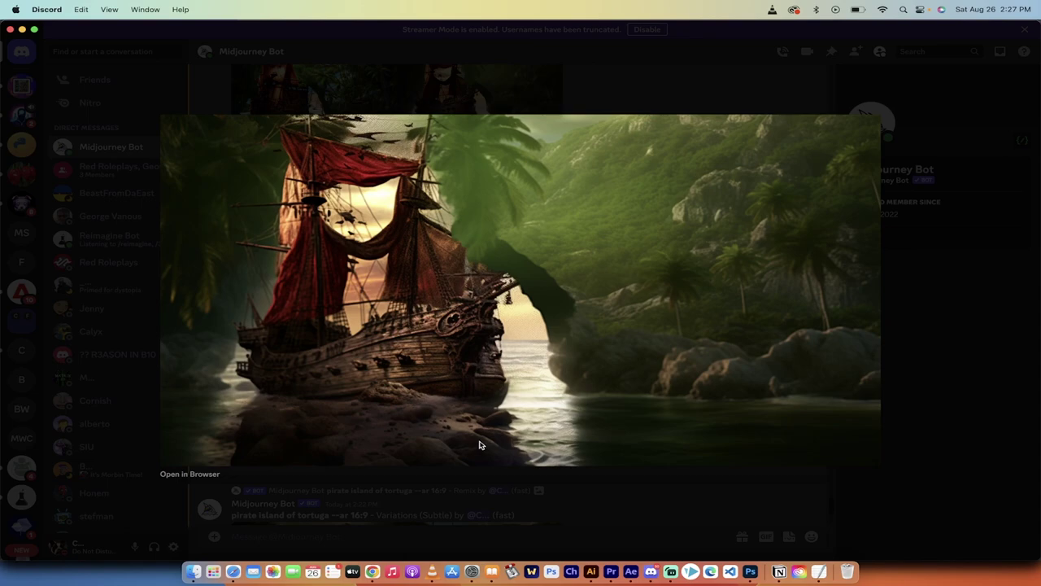
pyautogui.click(454, 521)
pyautogui.scroll(-10, 340, 369)
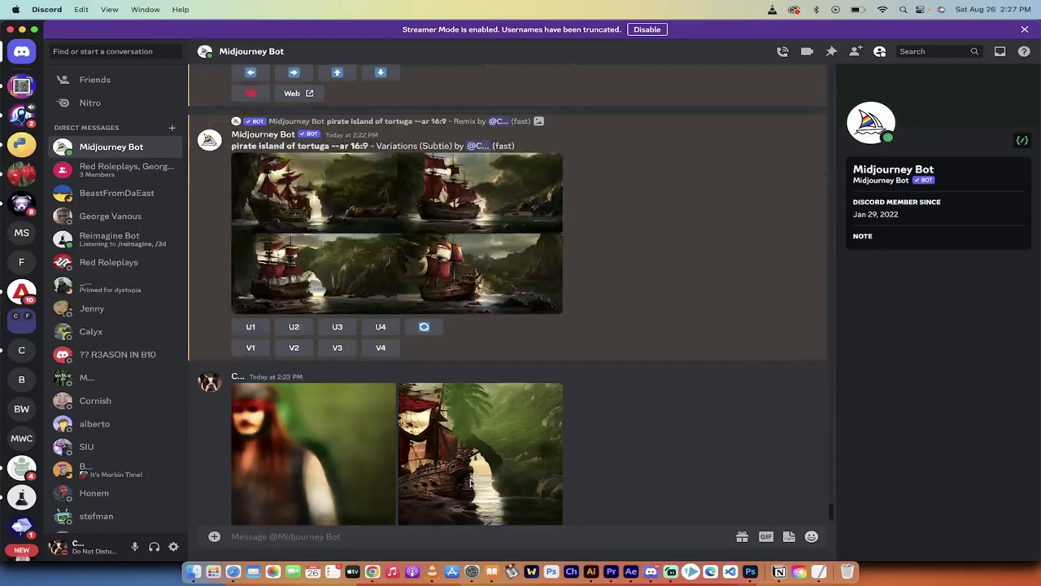
pyautogui.click(347, 302)
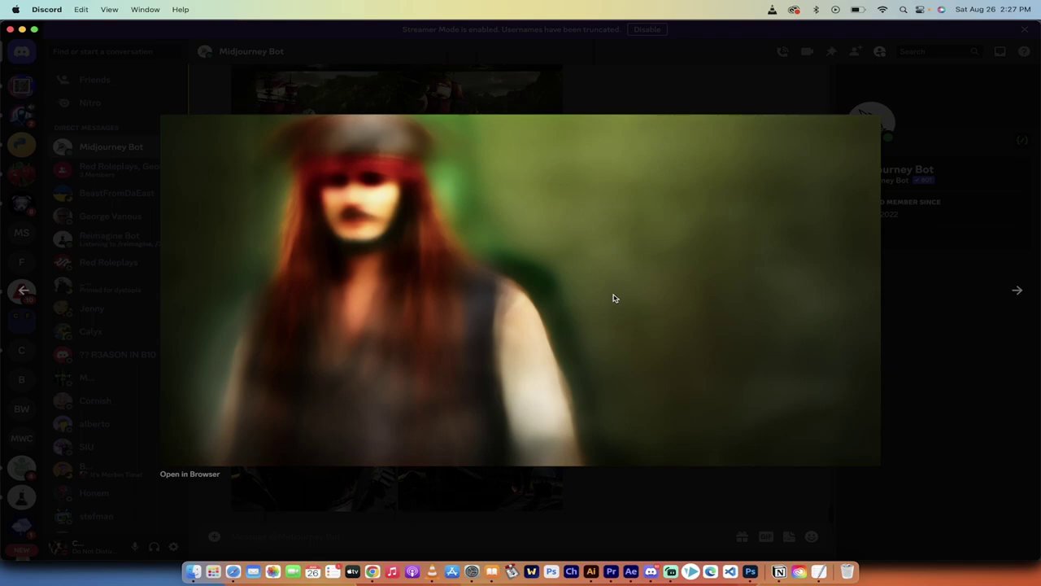
pyautogui.click(558, 89)
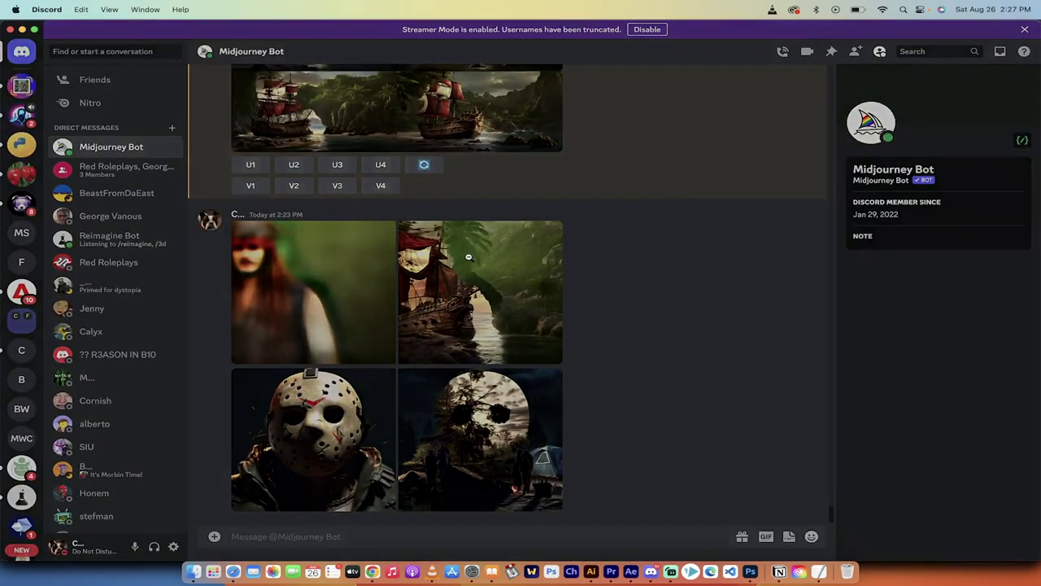
pyautogui.click(468, 257)
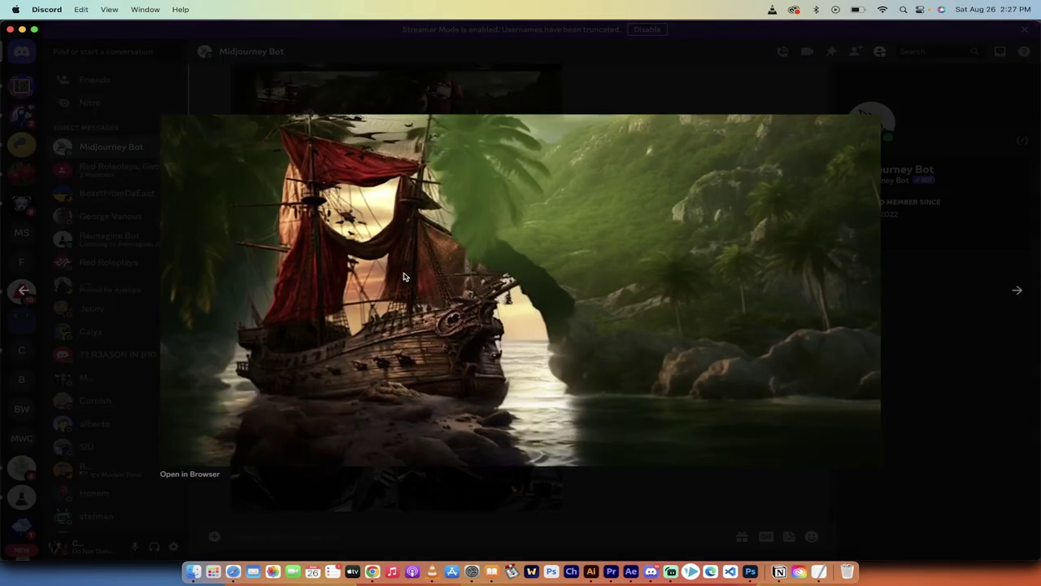
pyautogui.click(448, 505)
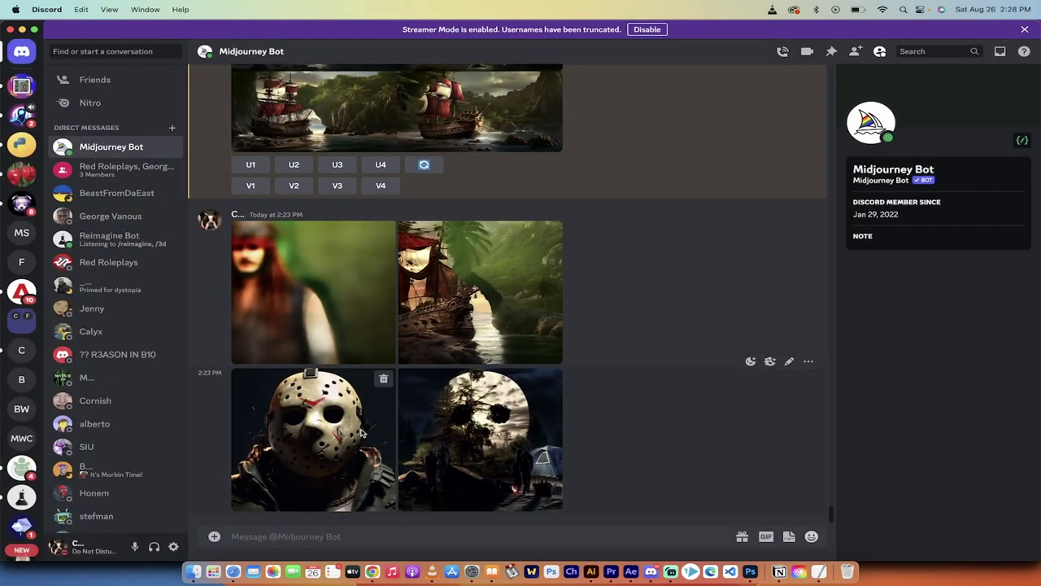
pyautogui.click(445, 502)
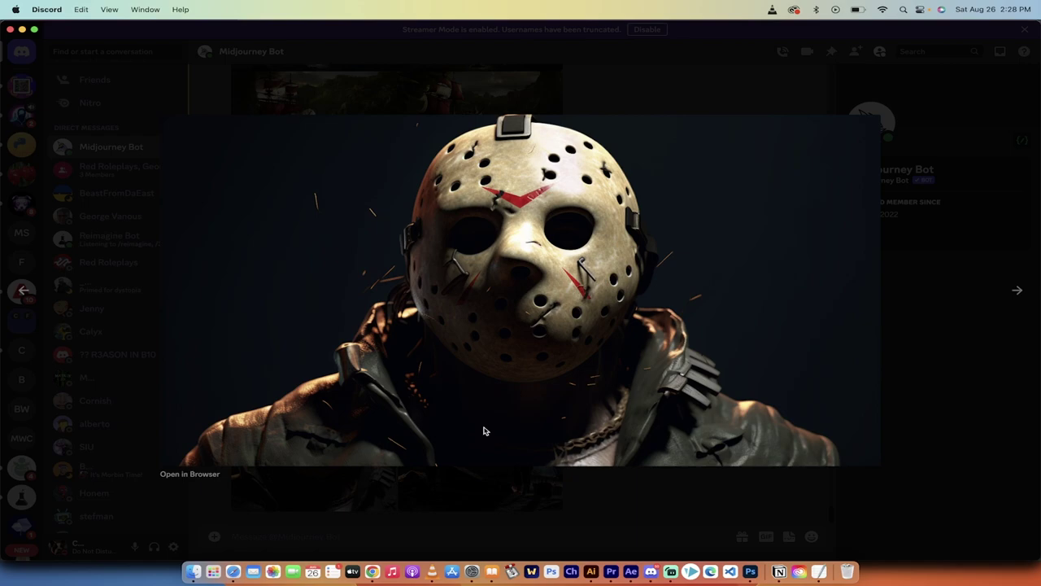
pyautogui.click(438, 508)
pyautogui.click(444, 493)
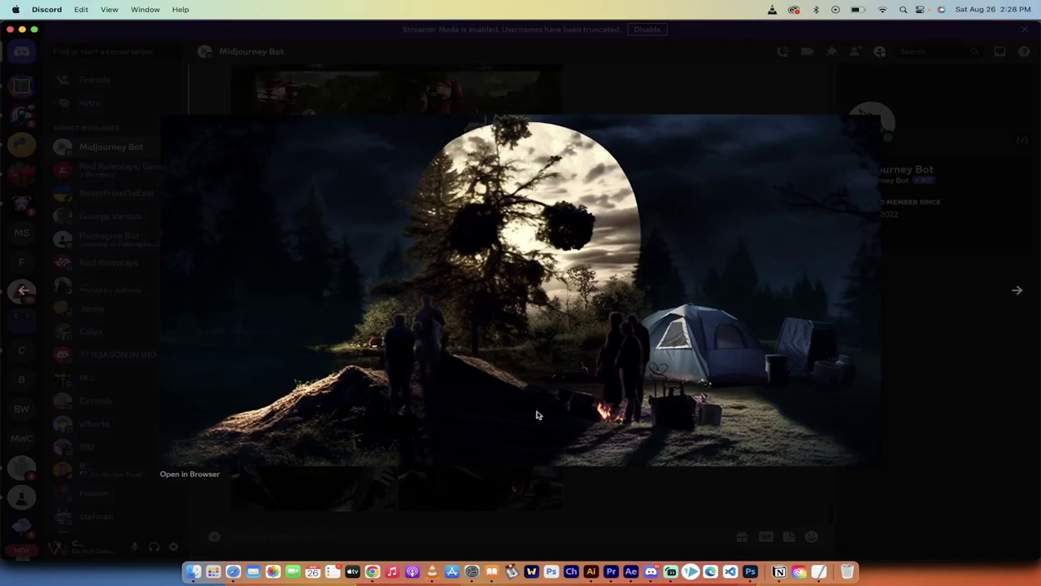
pyautogui.click(499, 502)
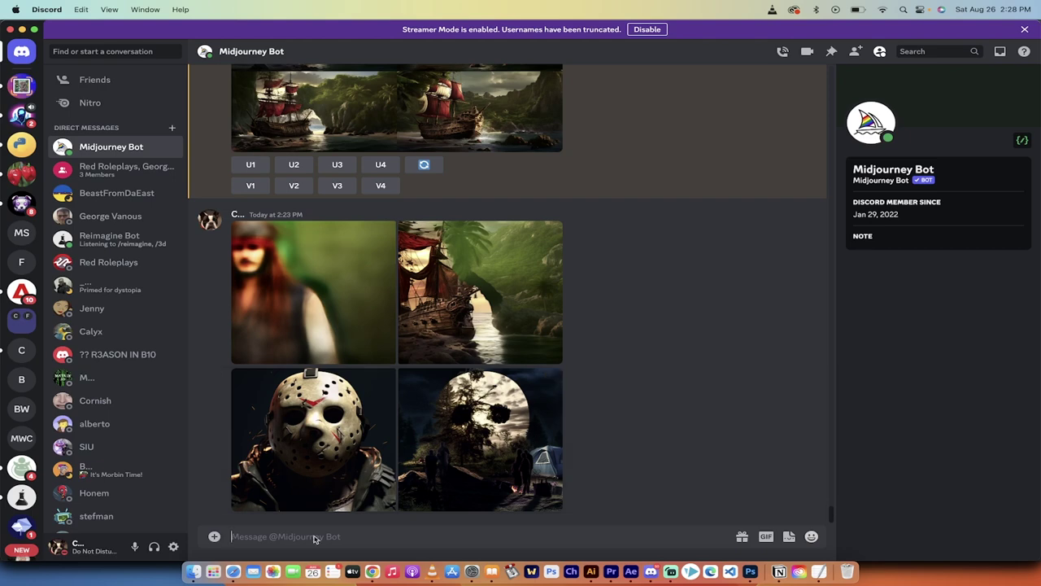
# - Send the /imagine prompt 'captain jack sparrow --stop 20' to Midjourney Bot
pyautogui.write('/i')
pyautogui.press('Return')
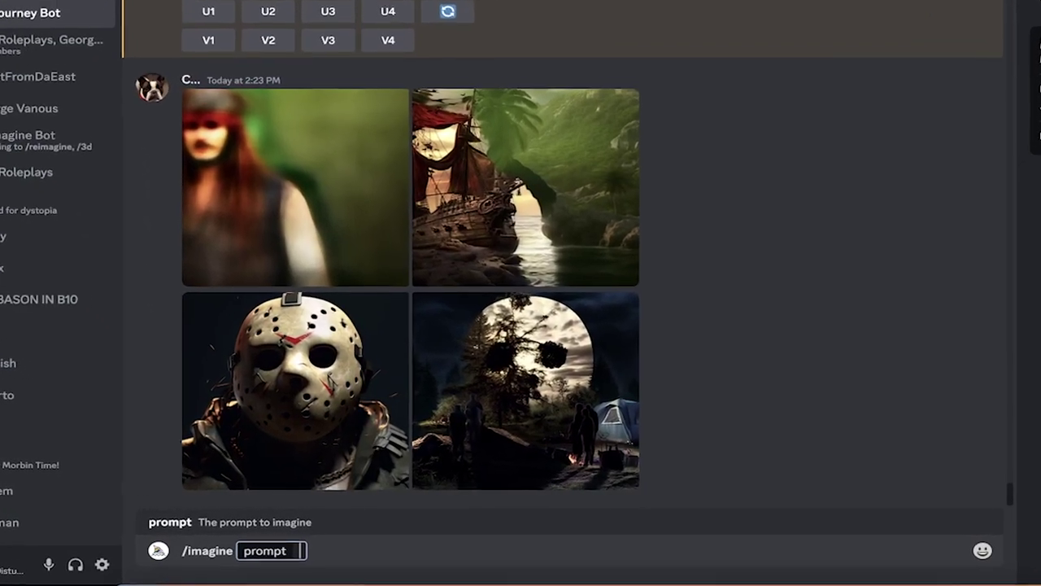
pyautogui.write('jack a')
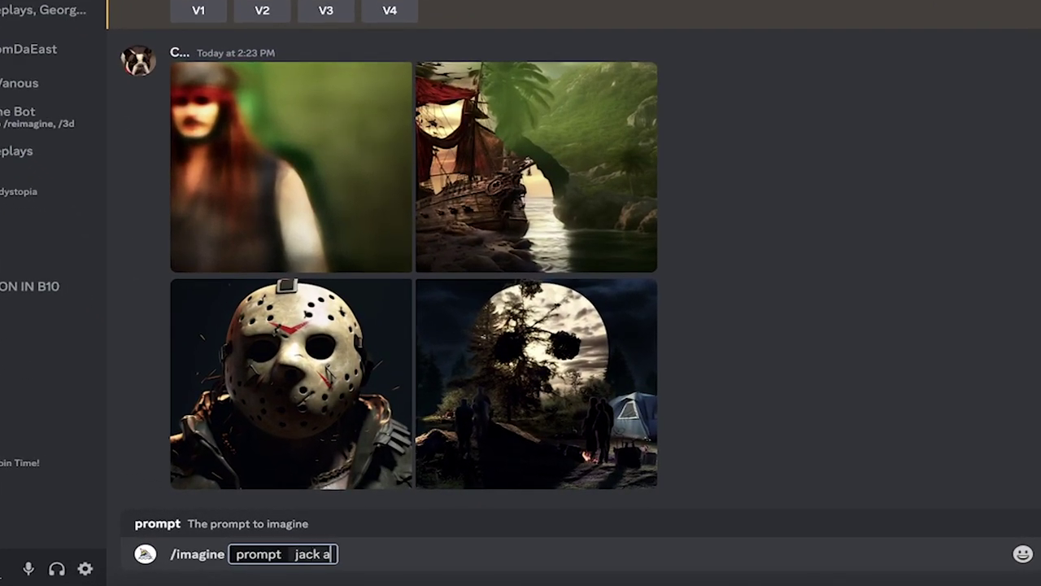
pyautogui.press('BackSpace')
pyautogui.press('BackSpace')
pyautogui.press('BackSpace')
pyautogui.write('captain')
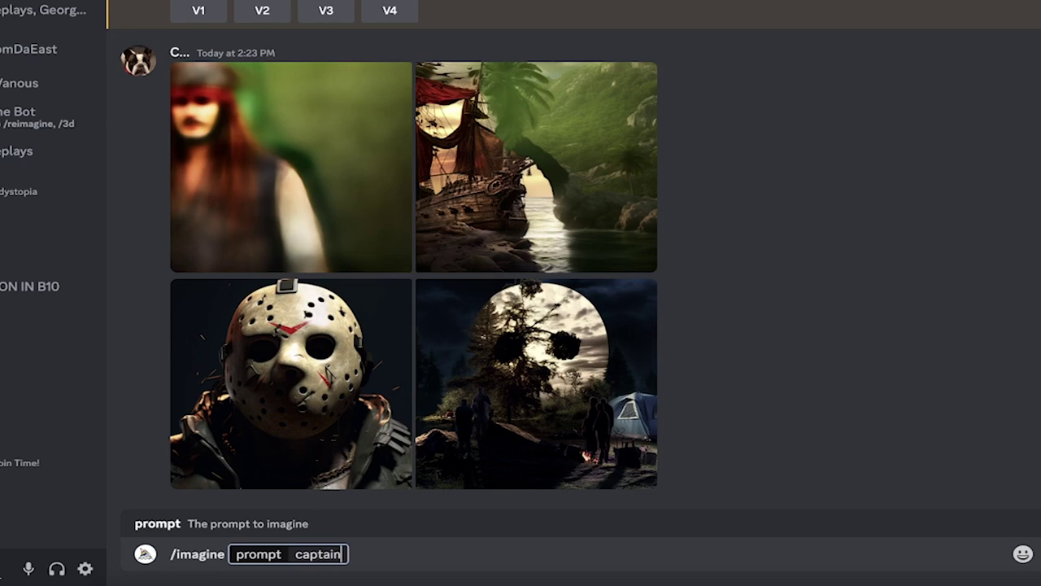
pyautogui.write(' jack sparrow')
pyautogui.press('BackSpace')
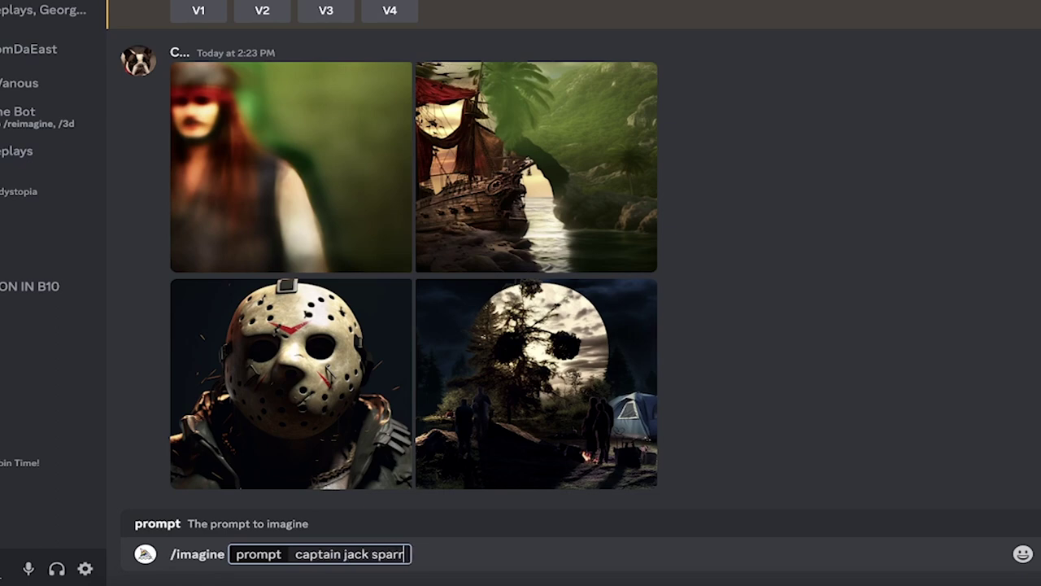
pyautogui.write('ow')
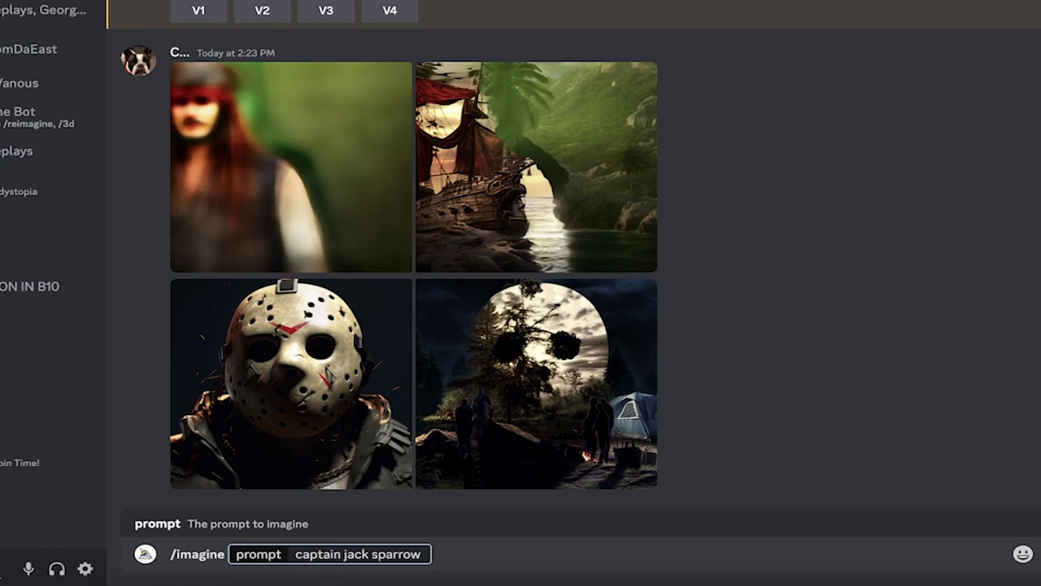
pyautogui.write(' --')
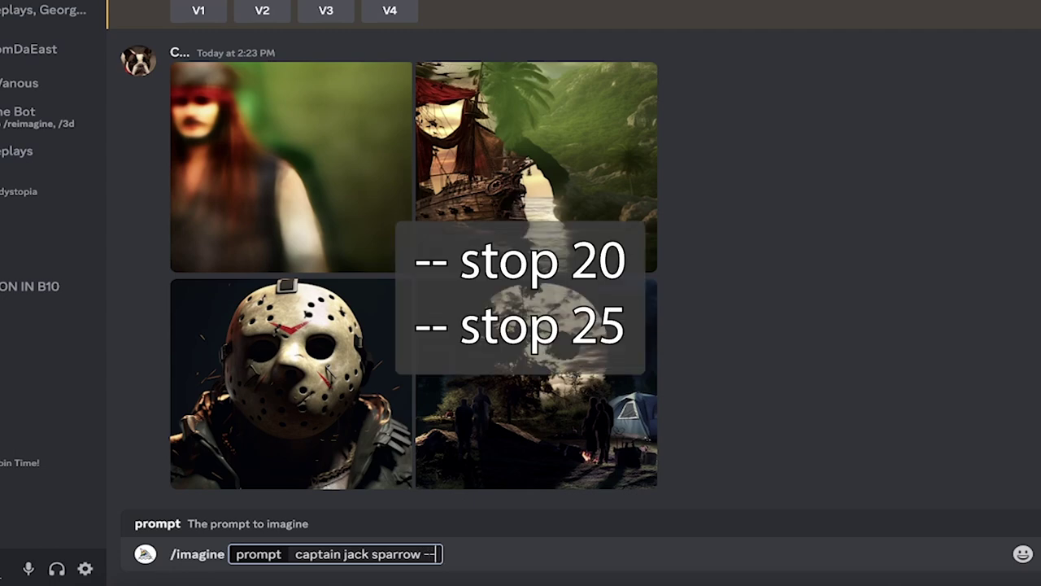
pyautogui.write('stop 20')
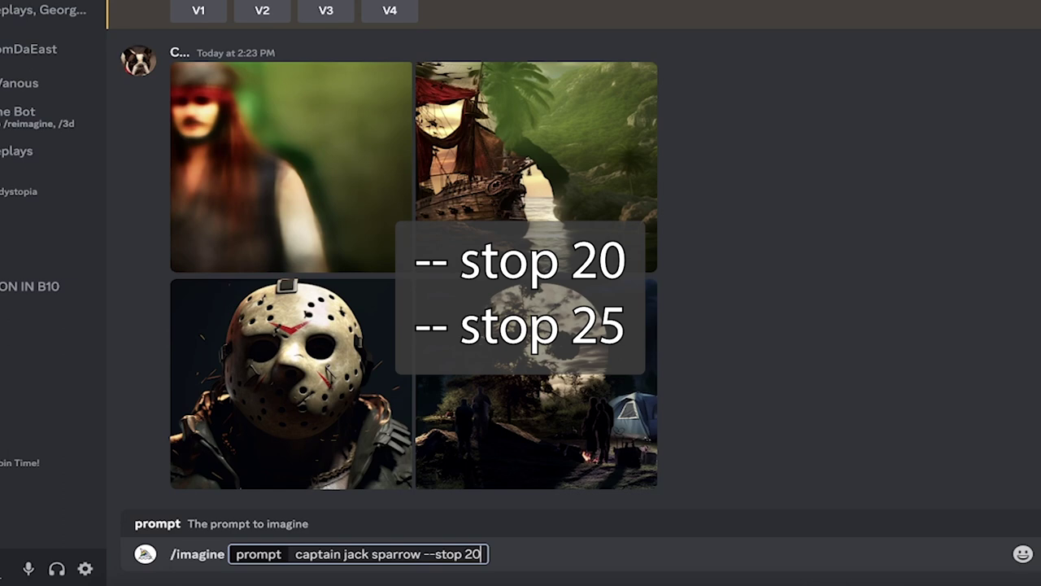
pyautogui.press('Return')
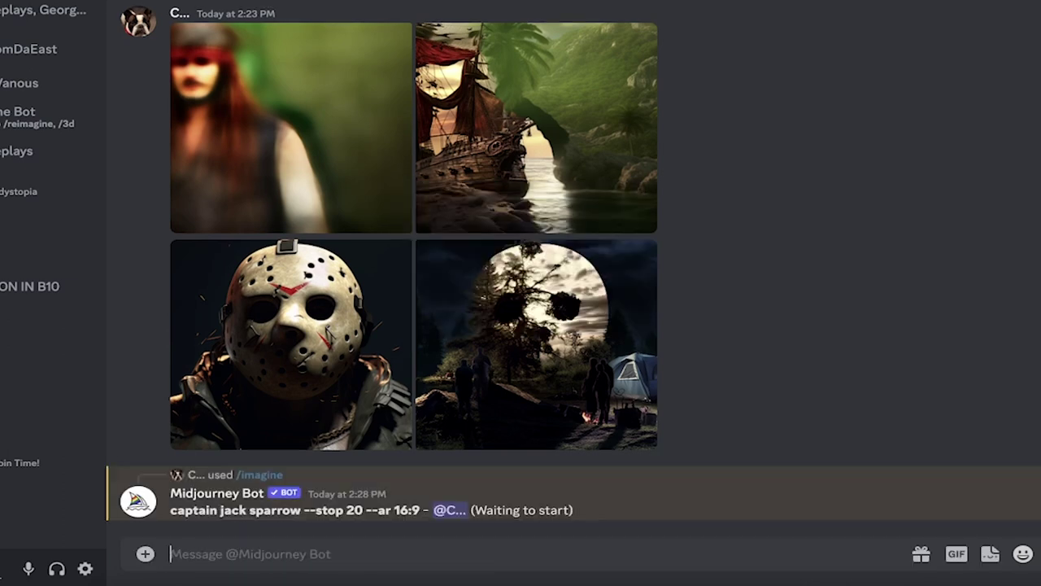
# - Send a second /imagine prompt, 'captain jack sparrow --stop 25', to Midjourney Bot
pyautogui.write('/imagi')
pyautogui.press('Tab')
pyautogui.write('jack')
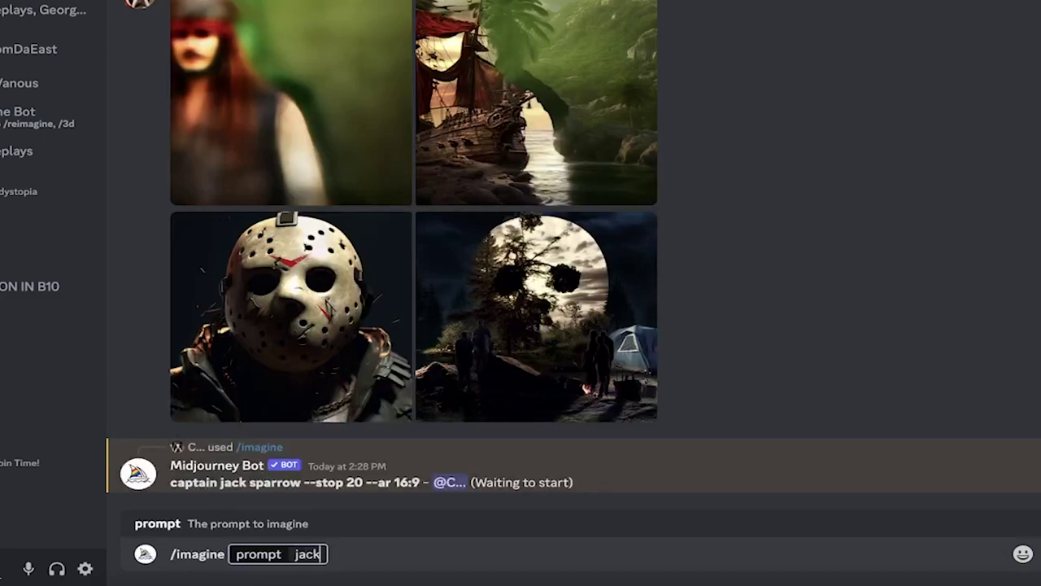
pyautogui.press('BackSpace')
pyautogui.press('BackSpace')
pyautogui.press('BackSpace')
pyautogui.write('captai')
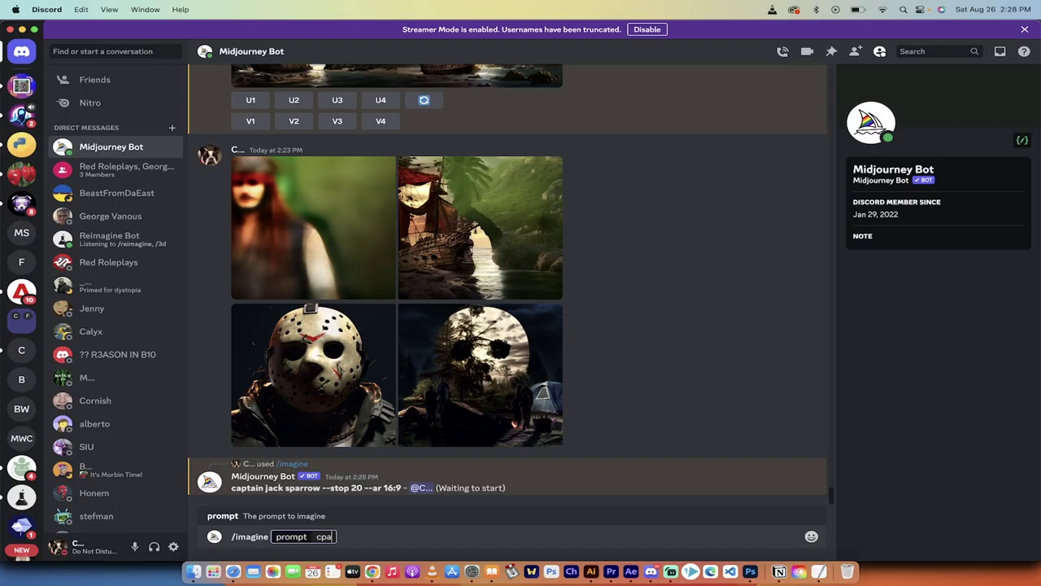
pyautogui.write('n jack sparrow --stop')
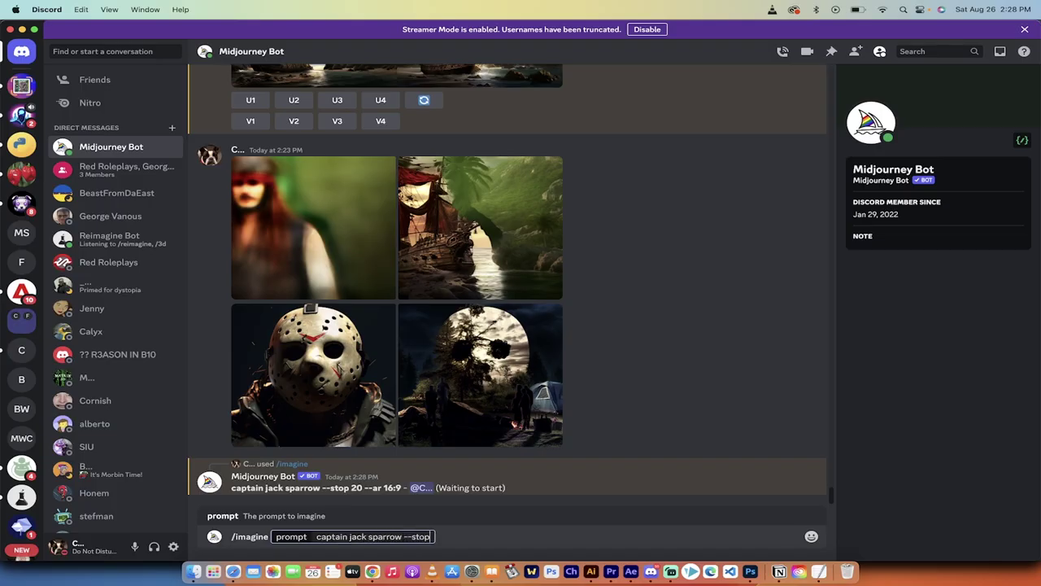
pyautogui.write(' 25')
pyautogui.press('Return')
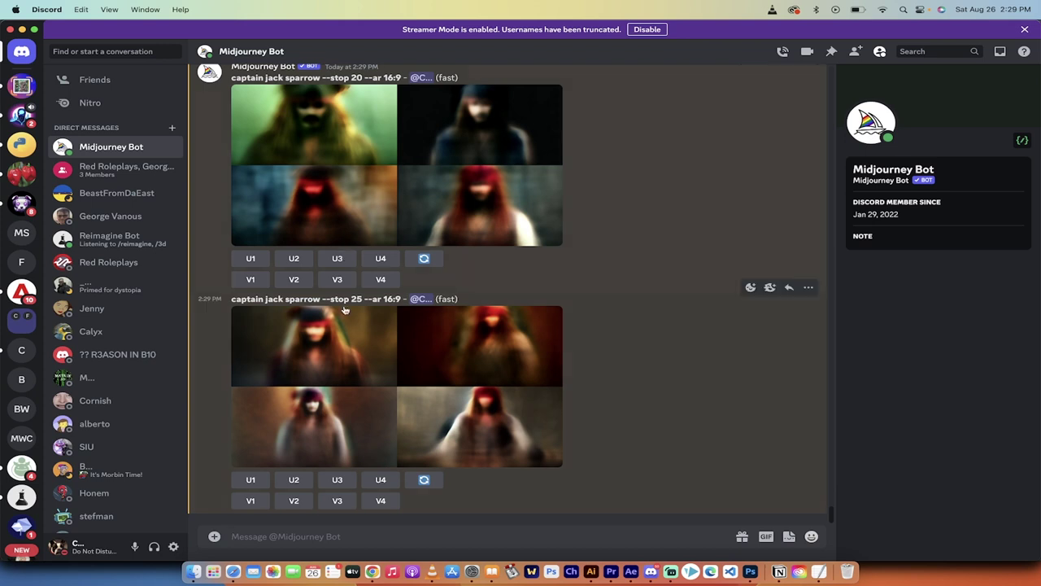
# - Preview the --stop 20 and --stop 25 grids, then upscale U1 from the --stop 20 grid
pyautogui.moveTo(342, 360)
pyautogui.click(337, 169)
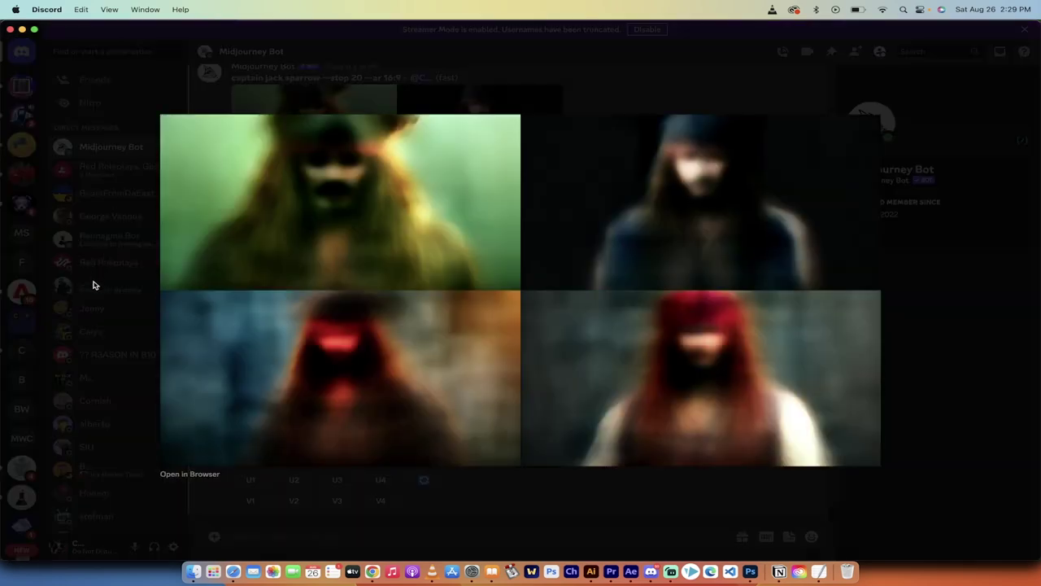
pyautogui.click(93, 285)
pyautogui.click(304, 343)
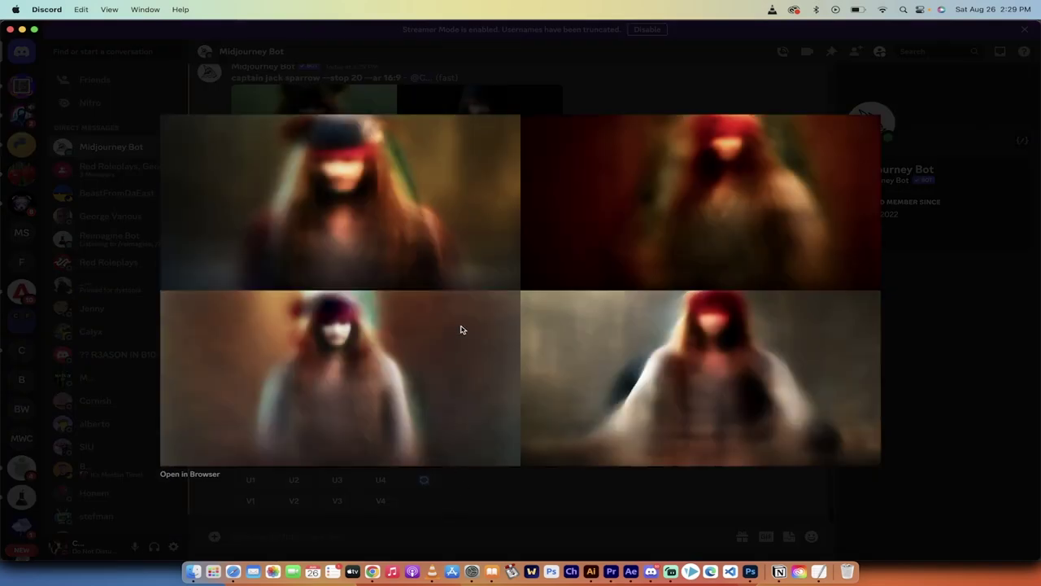
pyautogui.click(118, 383)
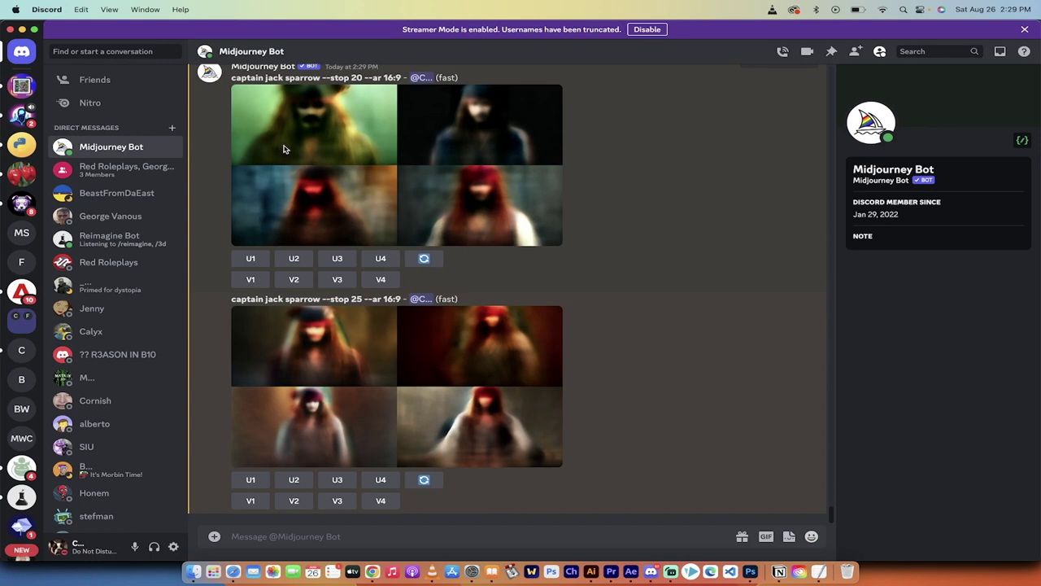
pyautogui.click(251, 259)
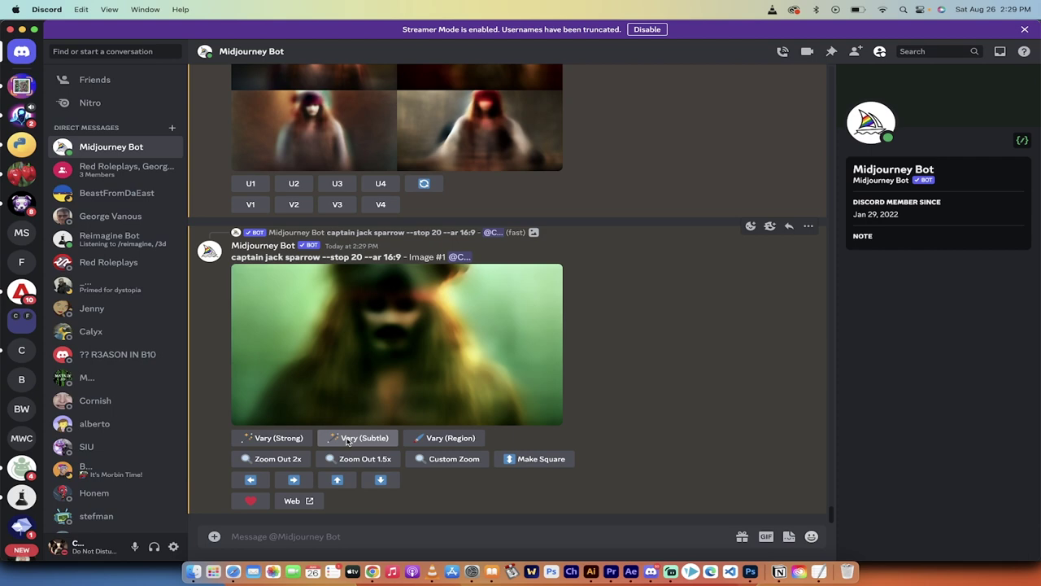
# - Start Vary (Subtle) on the upscale and replace its remix subject with 'pirate island tortuga'
pyautogui.click(348, 440)
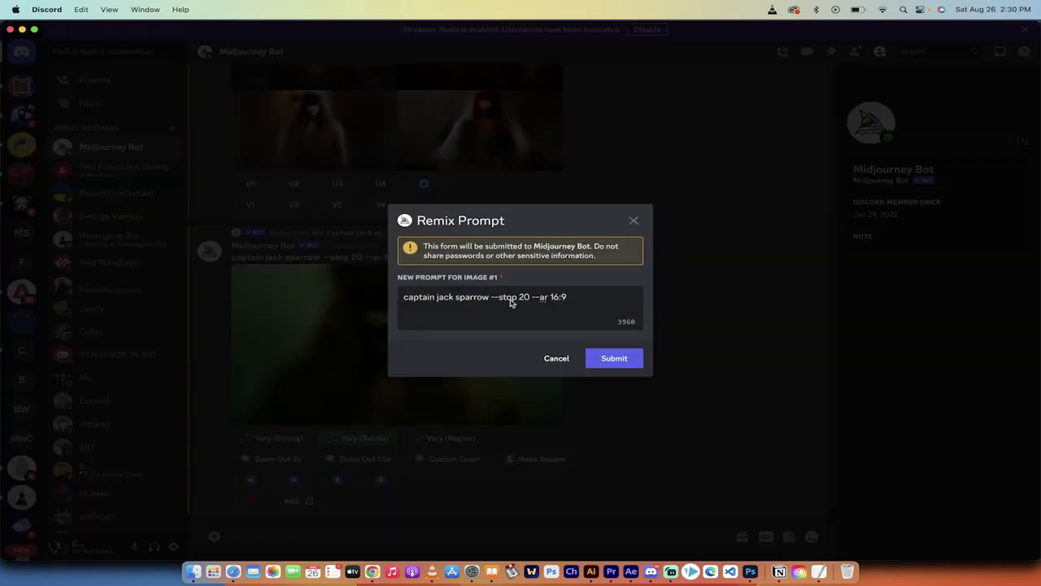
pyautogui.moveTo(530, 298); pyautogui.dragTo(400, 303)
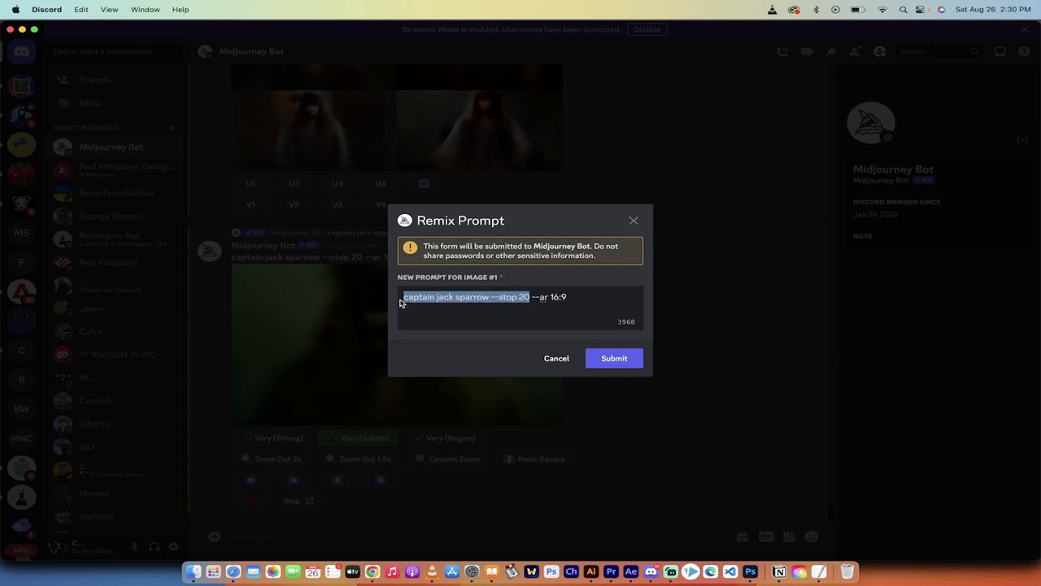
pyautogui.press('BackSpace')
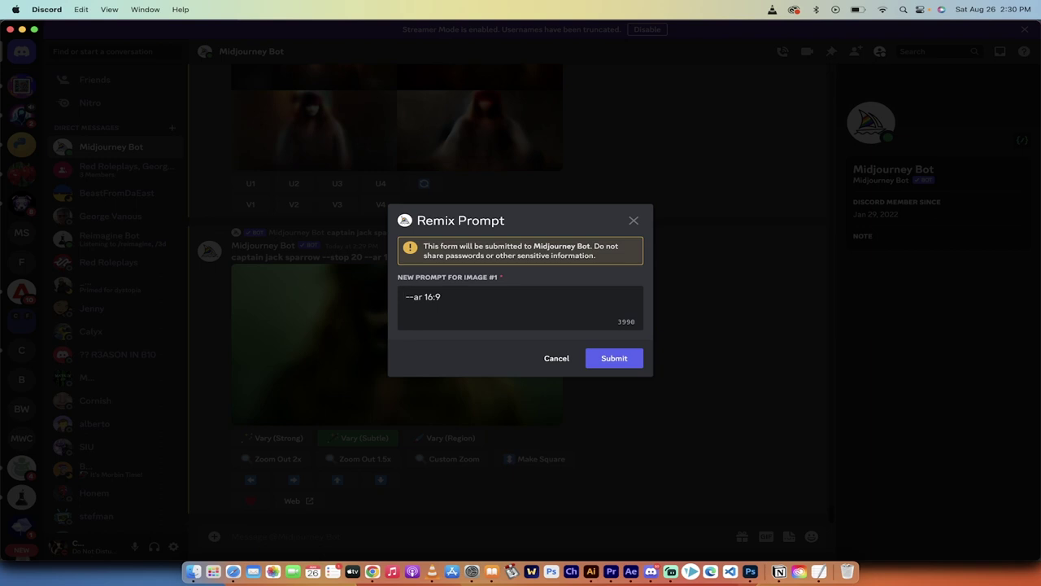
pyautogui.write('abcd')
pyautogui.press('BackSpace')
pyautogui.press('BackSpace')
pyautogui.press('BackSpace')
pyautogui.press('BackSpace')
pyautogui.write('pir')
pyautogui.write('ate island ')
pyautogui.write('tortuga')
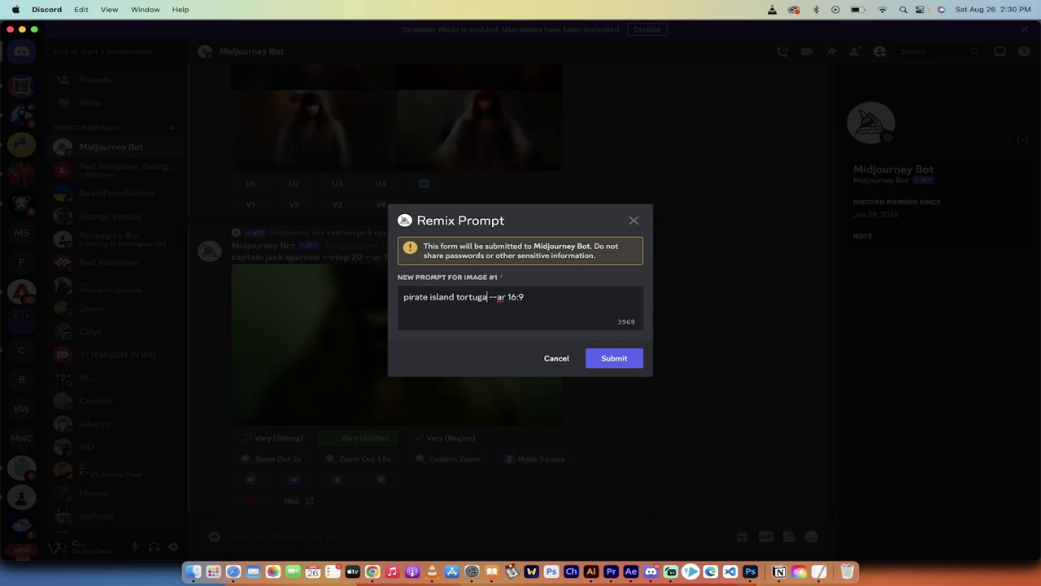
# - Submit the remix and preview the resulting pirate island tortuga grid
pyautogui.click(600, 362)
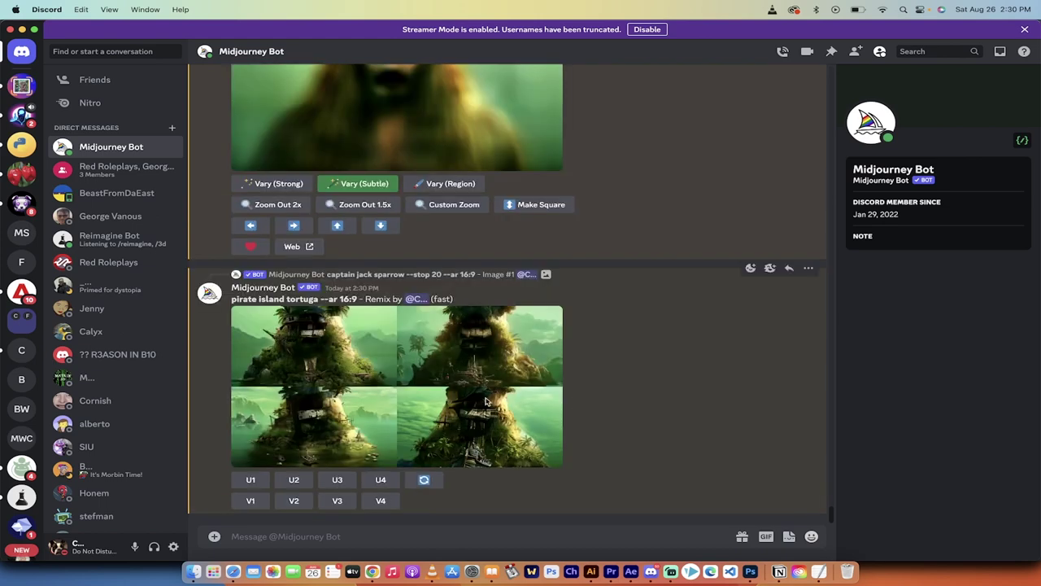
pyautogui.click(399, 377)
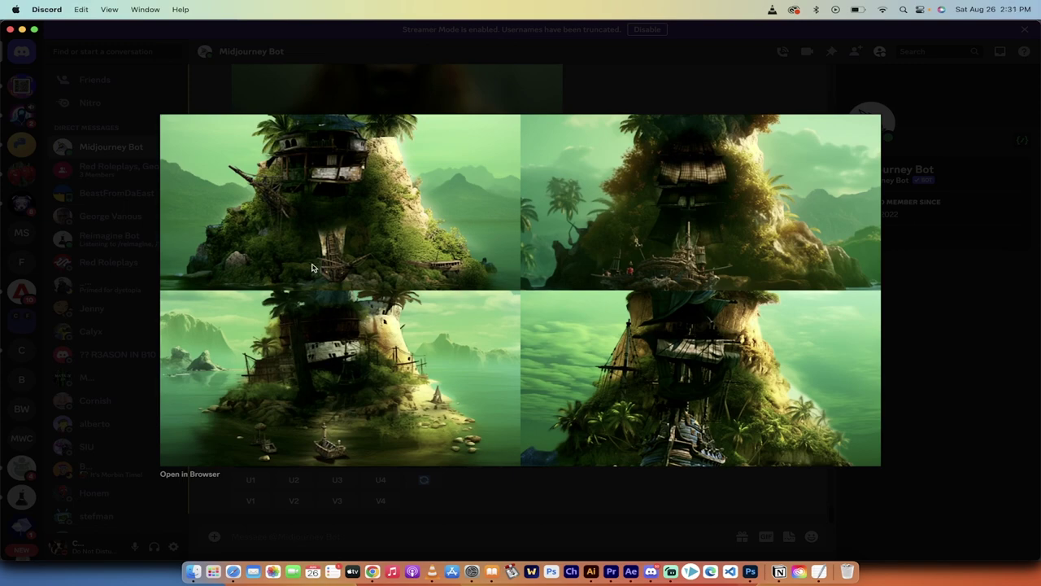
pyautogui.click(122, 408)
# - Scroll back to preview the earlier pirate ship image, then return to the latest messages
pyautogui.scroll(5, 352, 350)
pyautogui.scroll(5, 351, 350)
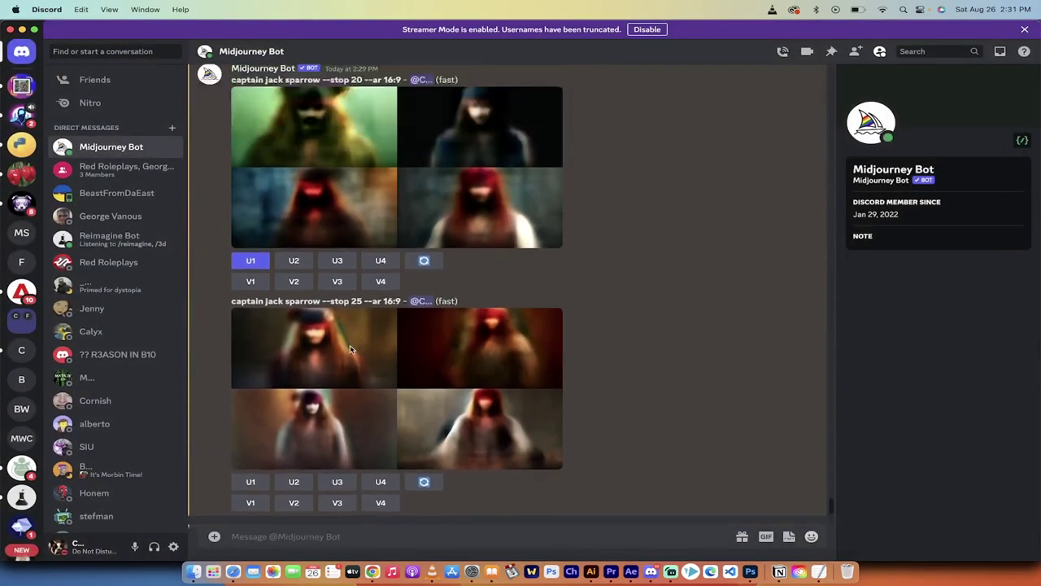
pyautogui.scroll(-5, 351, 350)
pyautogui.scroll(-5, 351, 350)
pyautogui.click(472, 315)
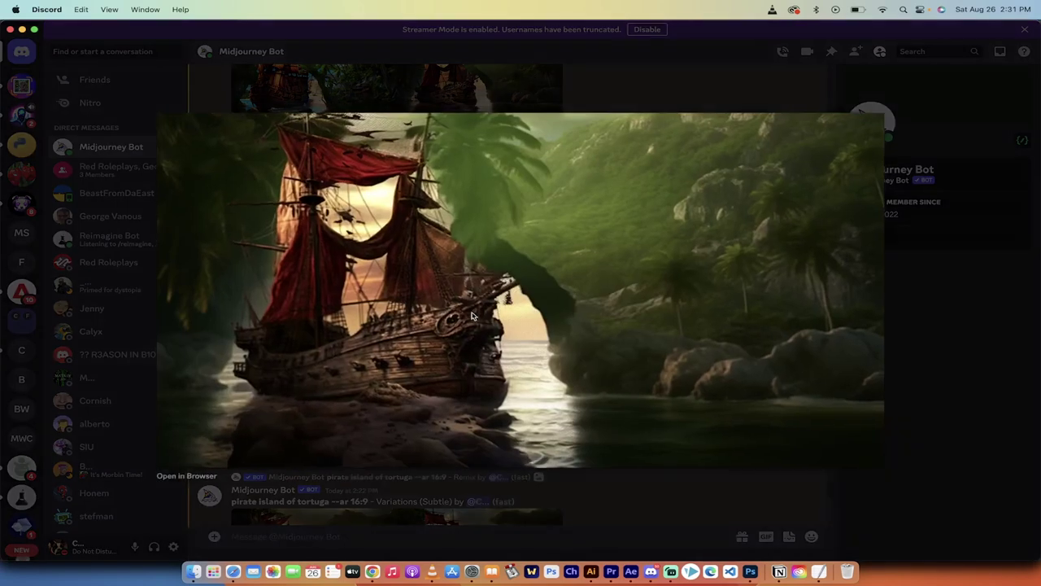
pyautogui.click(438, 514)
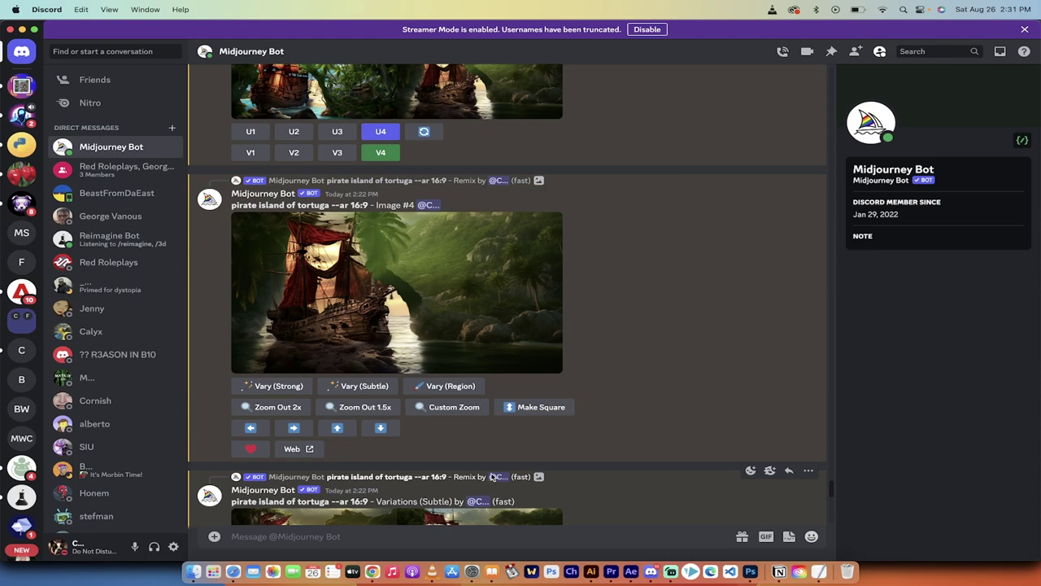
pyautogui.scroll(-2, 484, 391)
pyautogui.scroll(-5, 476, 333)
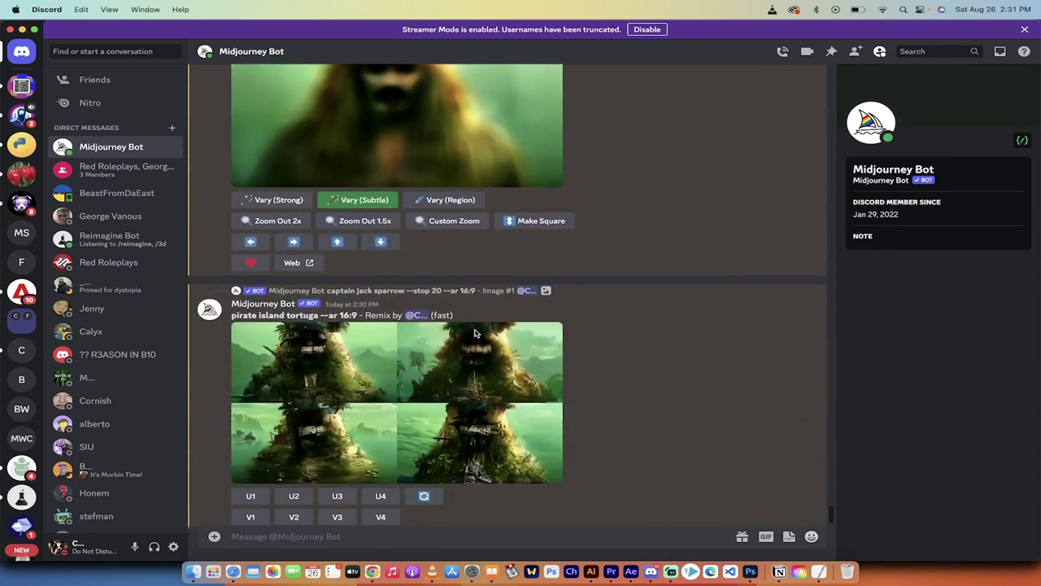
pyautogui.scroll(-1, 476, 333)
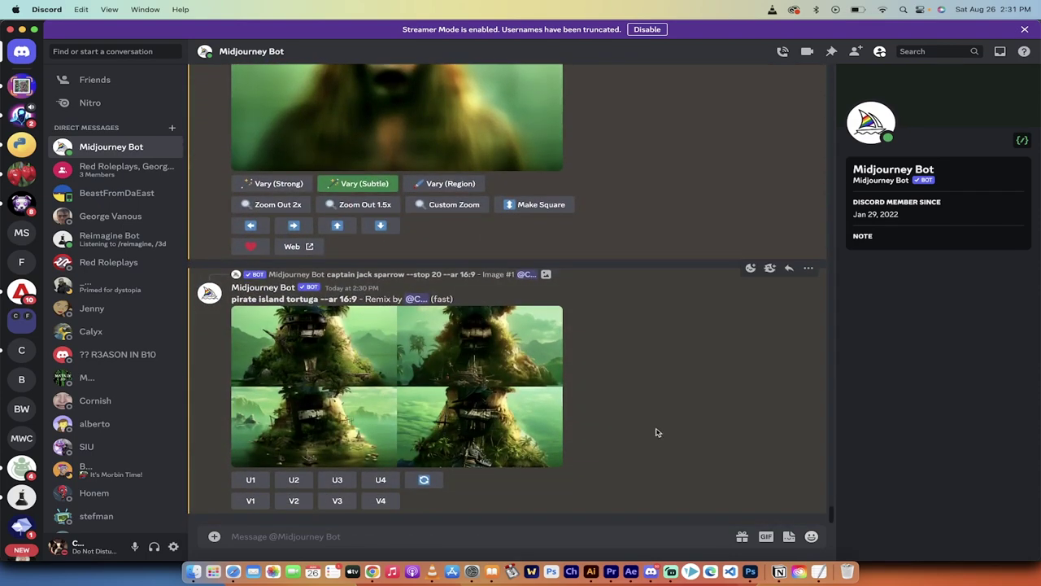